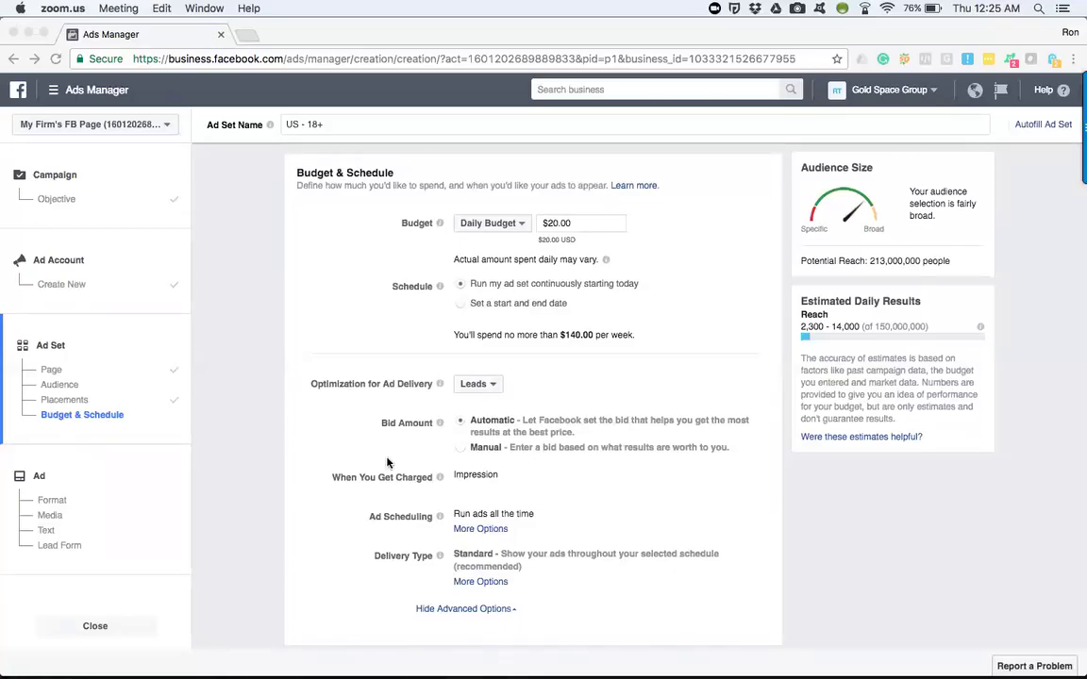
Change the budget type to Lifetime Budget, keeping $350.00 and Apr 12 – May 12, 2017 dates
{"action": "left_click", "coordinate": [314, 201]}
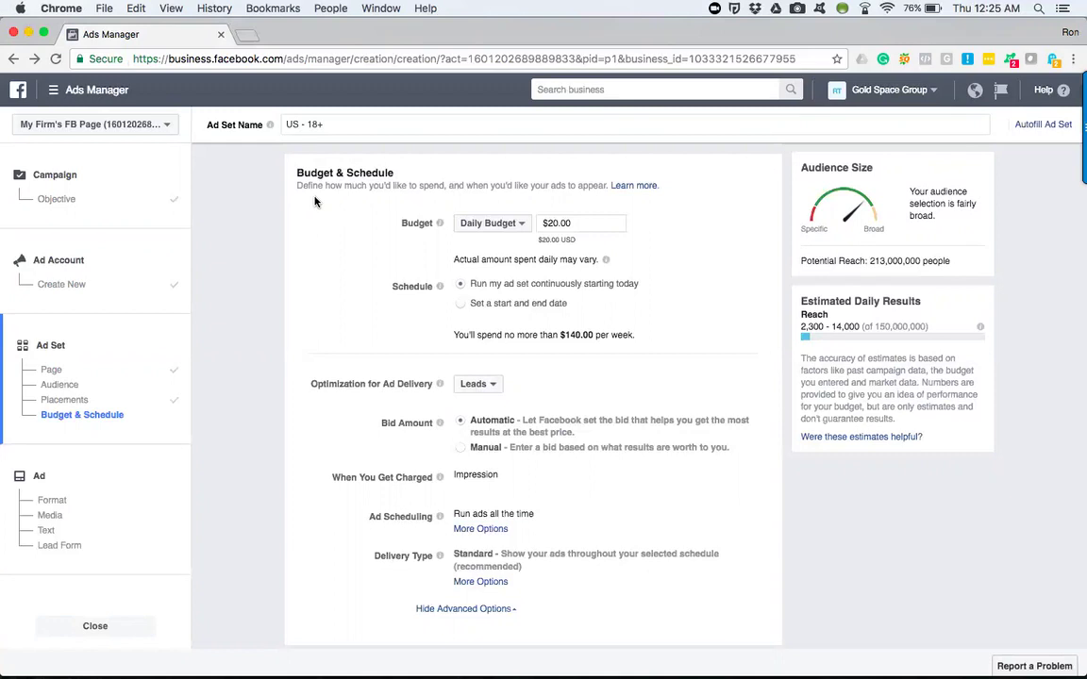
{"action": "left_click", "coordinate": [524, 225]}
{"action": "left_click", "coordinate": [500, 263]}
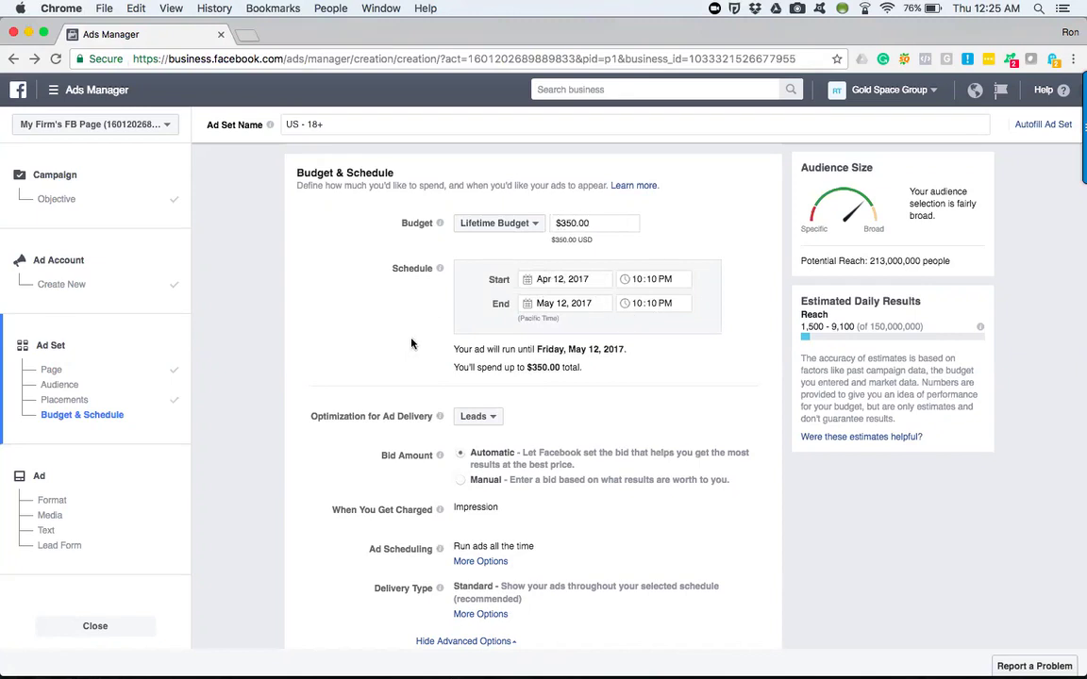
{"action": "scroll", "coordinate": [412, 343], "scroll_direction": "down", "scroll_amount": 2}
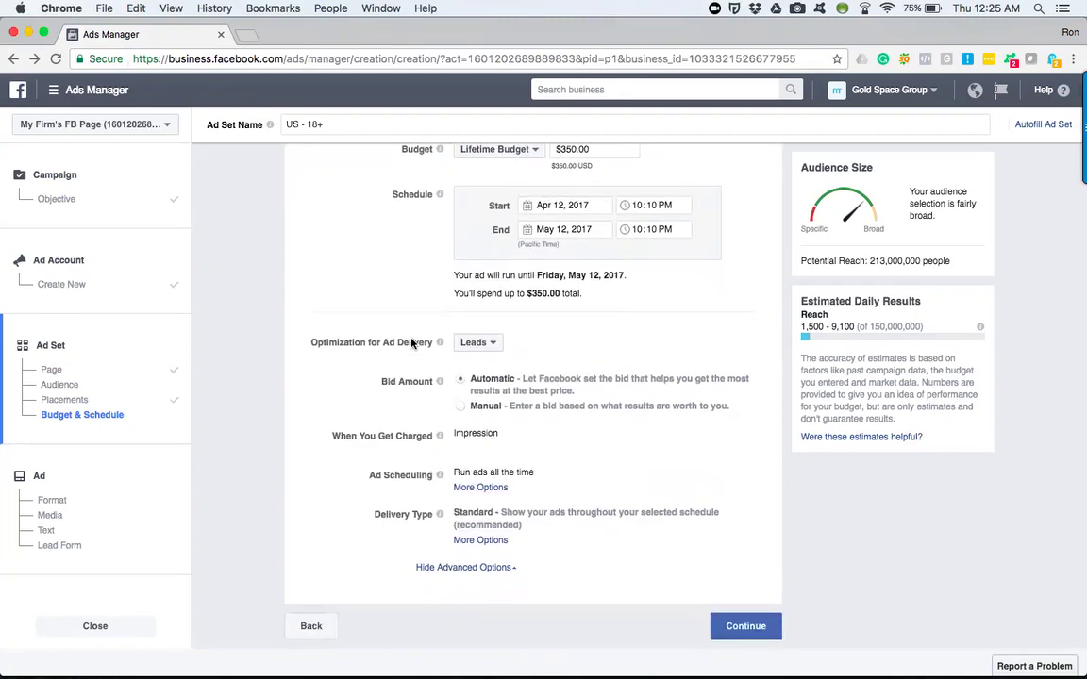
Expand Ad Scheduling's More Options, leaving 'Run ads all the time' selected
{"action": "left_click", "coordinate": [486, 489]}
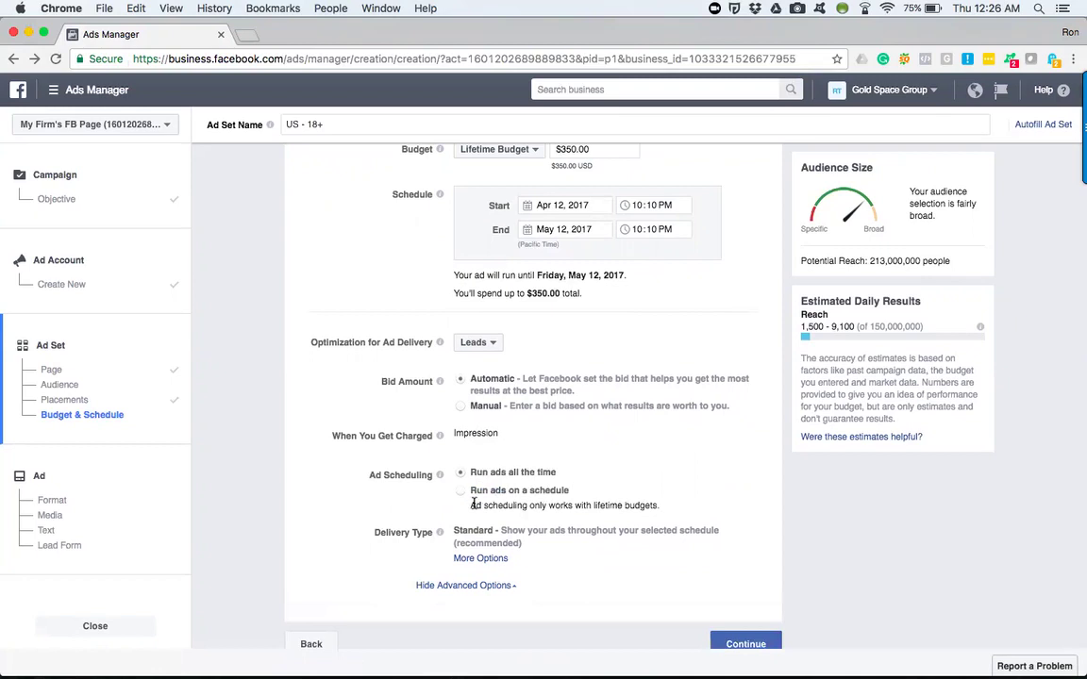
{"action": "left_click_drag", "start_coordinate": [472, 509], "coordinate": [668, 504]}
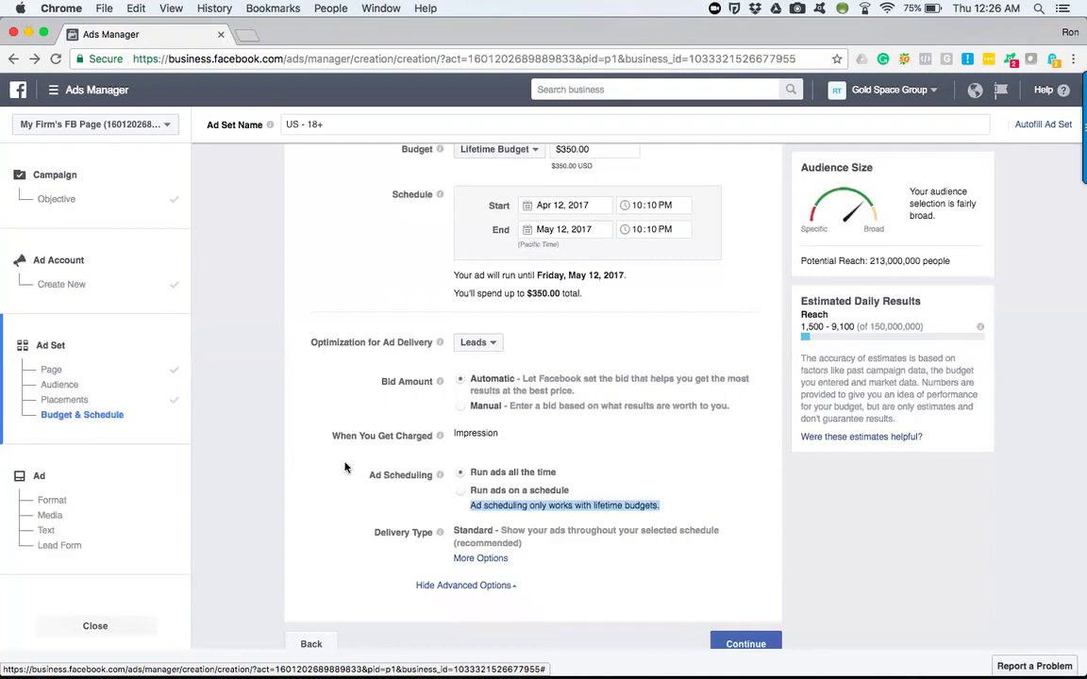
{"action": "scroll", "coordinate": [346, 467], "scroll_direction": "up", "scroll_amount": 2}
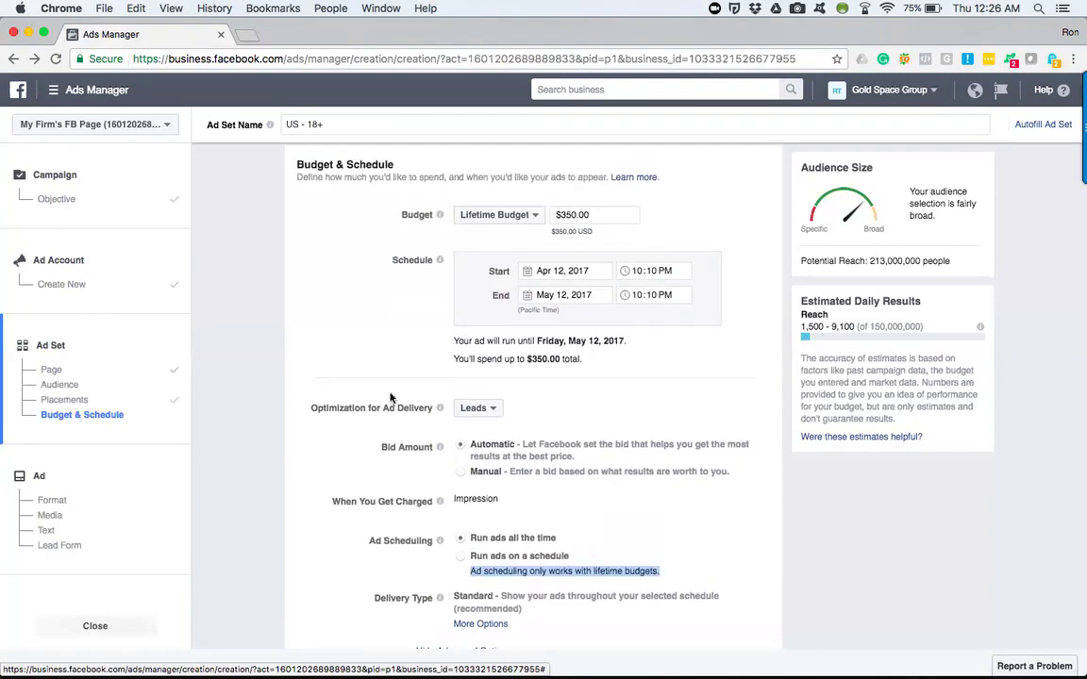
{"action": "left_click", "coordinate": [529, 227]}
{"action": "left_click", "coordinate": [478, 236]}
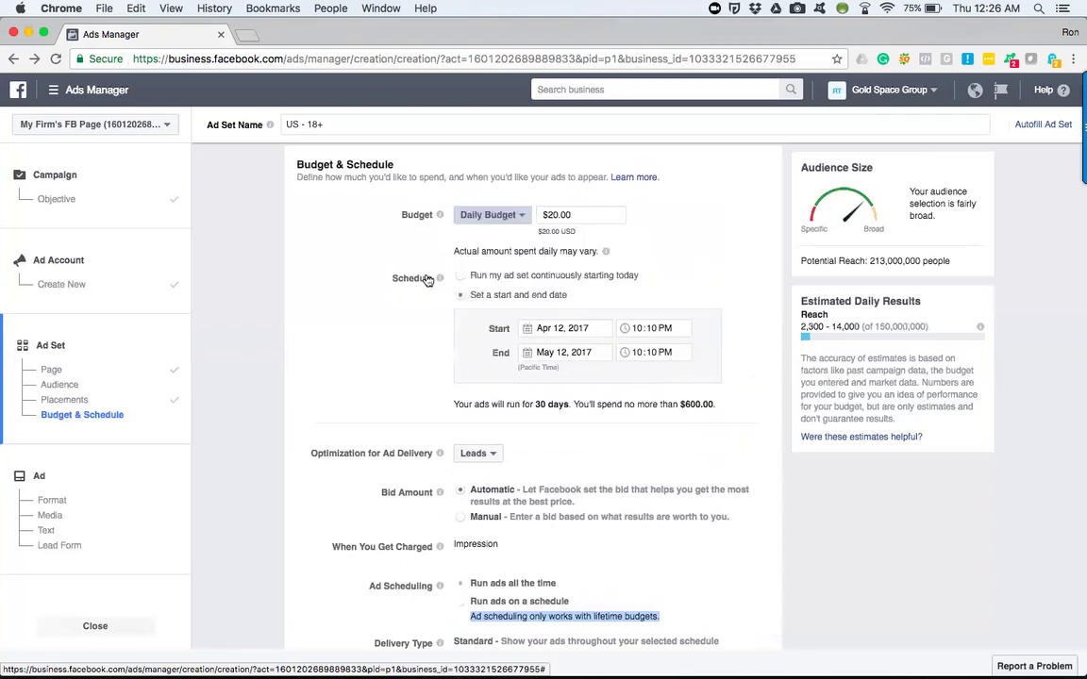
{"action": "scroll", "coordinate": [402, 366], "scroll_direction": "down", "scroll_amount": 2}
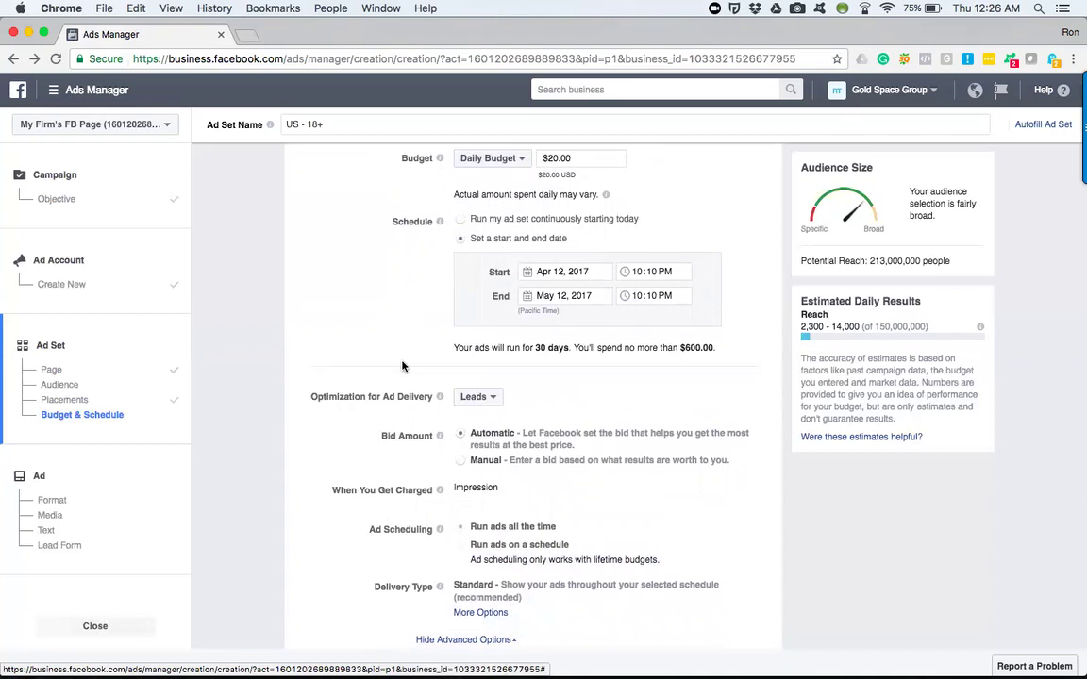
{"action": "scroll", "coordinate": [402, 366], "scroll_direction": "down", "scroll_amount": 1}
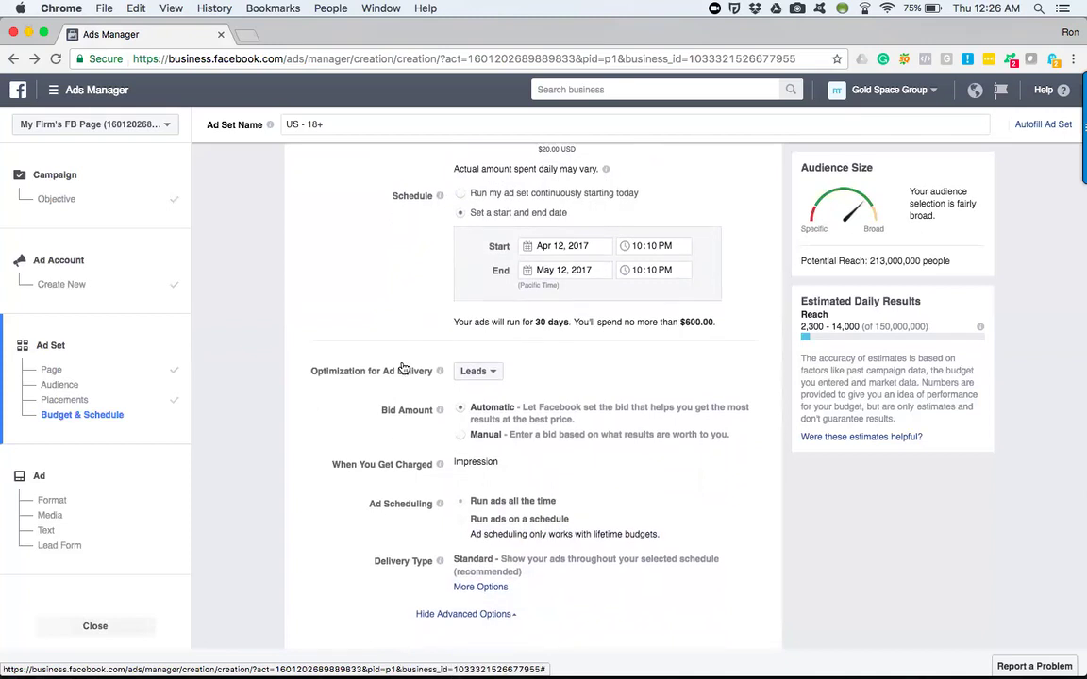
{"action": "scroll", "coordinate": [402, 366], "scroll_direction": "up", "scroll_amount": 2}
{"action": "left_click", "coordinate": [481, 251]}
{"action": "left_click", "coordinate": [500, 292]}
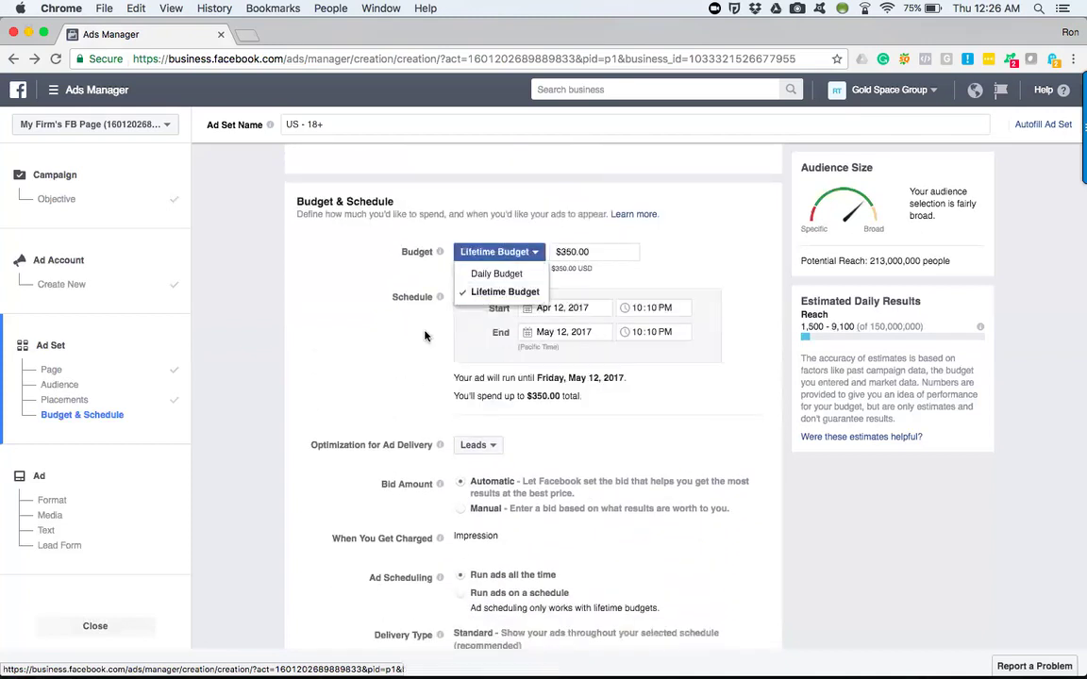
{"action": "scroll", "coordinate": [415, 364], "scroll_direction": "down", "scroll_amount": 4}
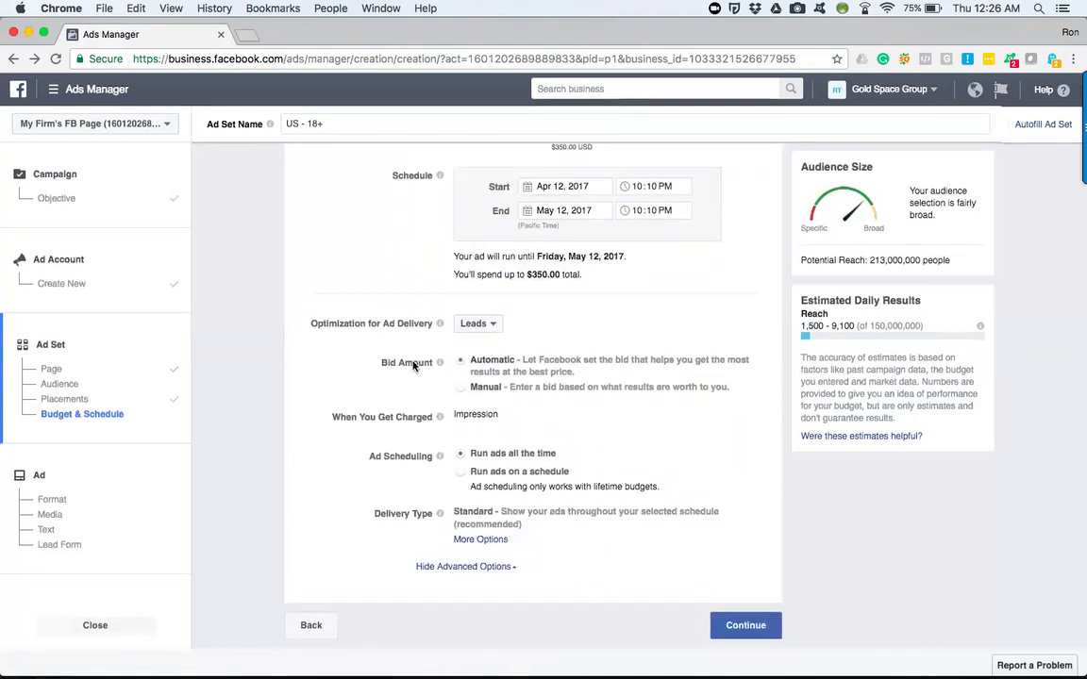
Select 'Run ads on a schedule' to show the weekly hours grid
{"action": "left_click", "coordinate": [462, 472]}
{"action": "scroll", "coordinate": [491, 481], "scroll_direction": "down", "scroll_amount": 4}
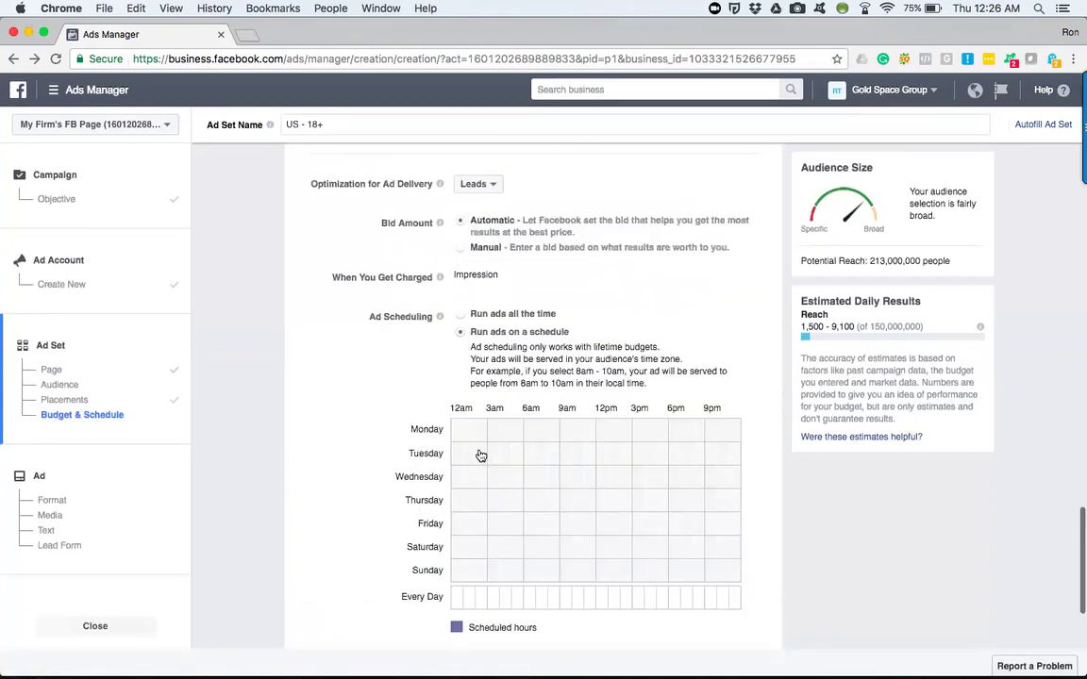
{"action": "scroll", "coordinate": [375, 429], "scroll_direction": "down", "scroll_amount": 2}
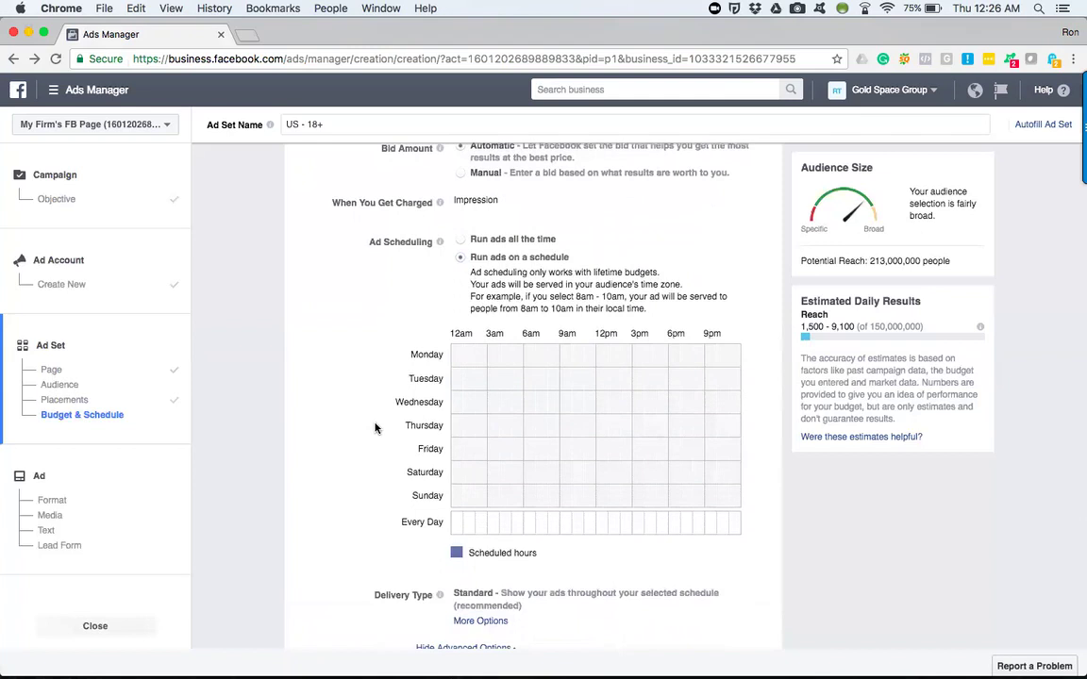
Try Monday morning and Tuesday afternoon hours in the weekly grid, then clear them again
{"action": "left_click", "coordinate": [457, 356]}
{"action": "left_click", "coordinate": [472, 358]}
{"action": "left_click", "coordinate": [482, 358]}
{"action": "left_click_drag", "start_coordinate": [490, 361], "coordinate": [600, 362]}
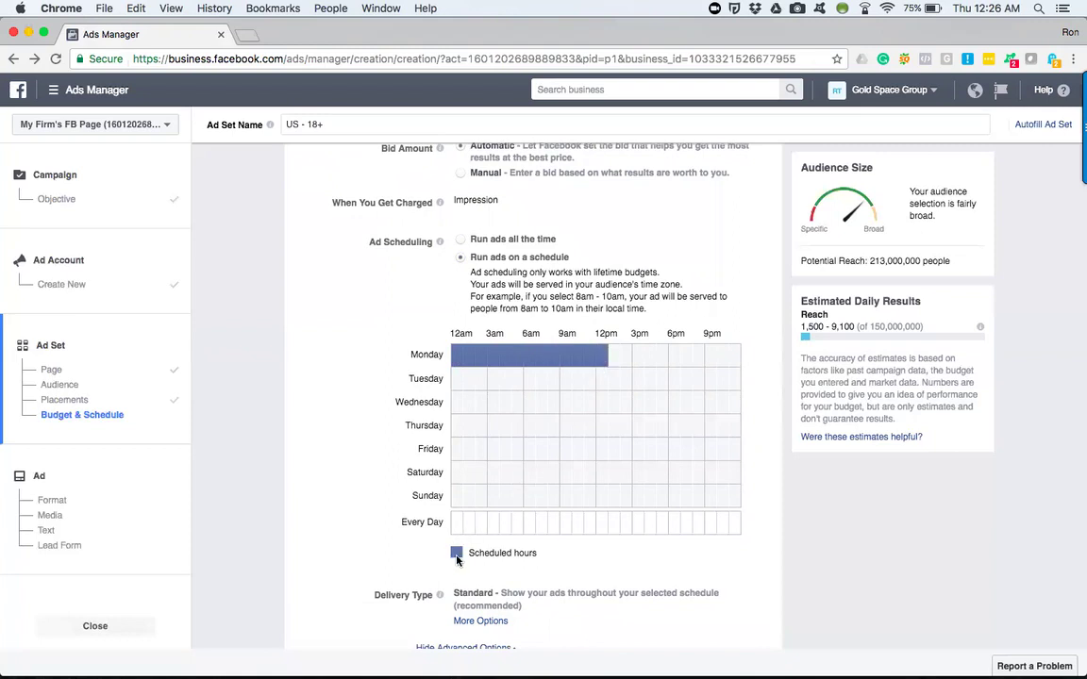
{"action": "left_click", "coordinate": [614, 380]}
{"action": "left_click_drag", "start_coordinate": [628, 381], "coordinate": [740, 376]}
{"action": "left_click", "coordinate": [615, 379]}
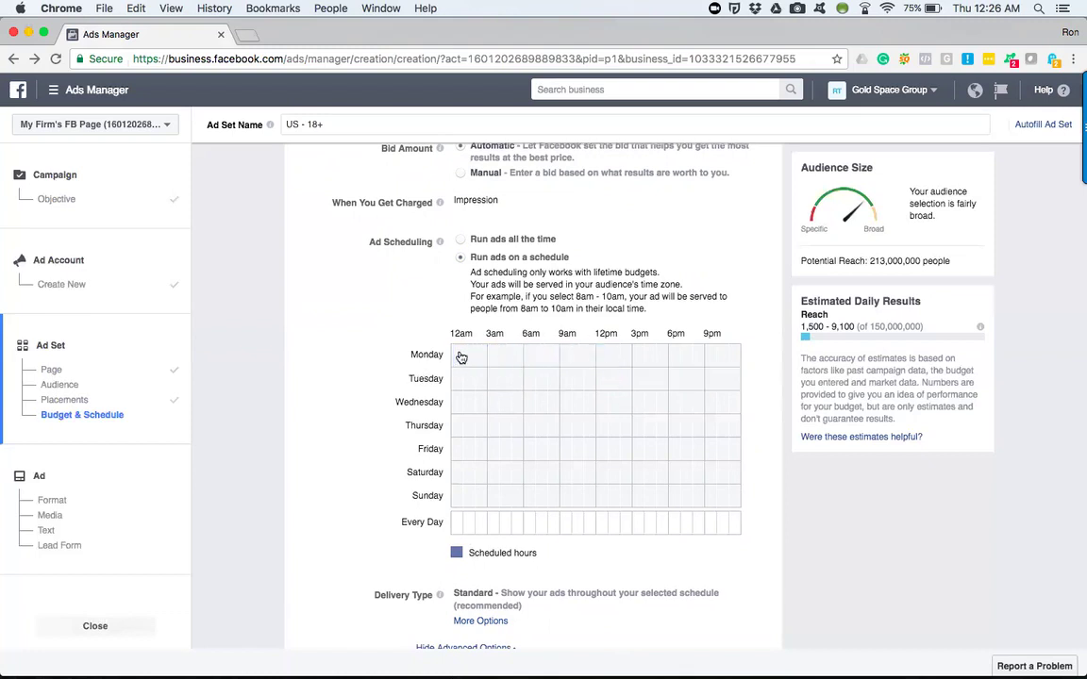
{"action": "mouse_move", "coordinate": [608, 368]}
{"action": "left_mouse_down"}
{"action": "mouse_move", "coordinate": [418, 365]}
{"action": "mouse_move", "coordinate": [593, 355]}
{"action": "mouse_move", "coordinate": [458, 355]}
{"action": "left_mouse_up"}
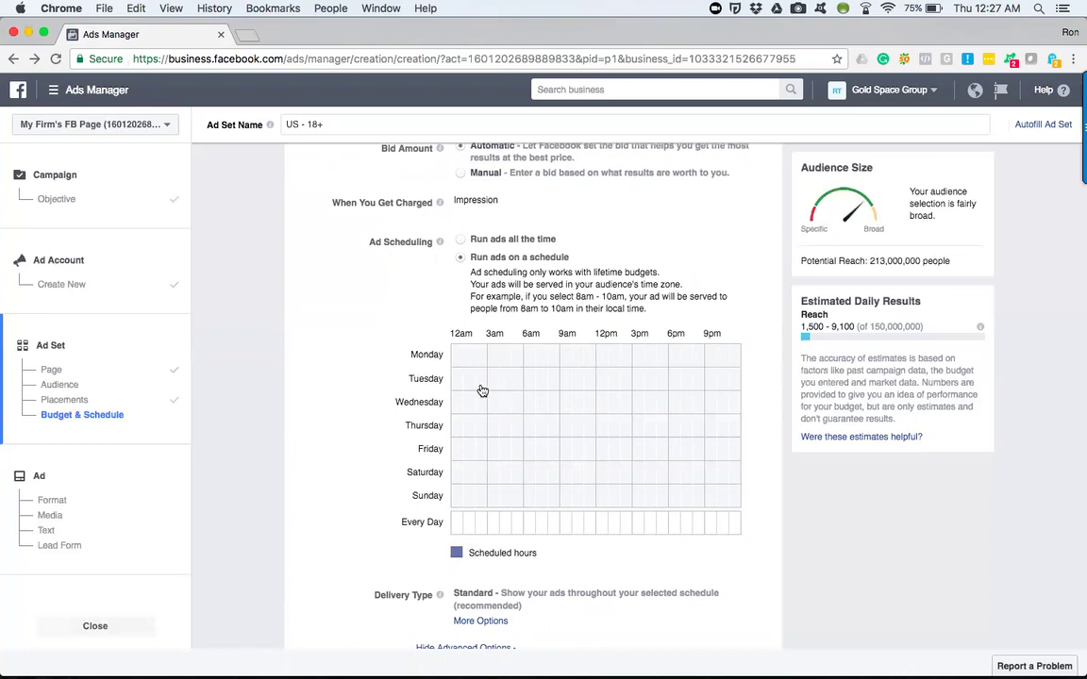
Schedule 12am–3am across the week and roughly 6am–11pm on weekdays in the grid
{"action": "left_click", "coordinate": [462, 355]}
{"action": "left_click_drag", "start_coordinate": [465, 356], "coordinate": [504, 356]}
{"action": "mouse_move", "coordinate": [503, 355]}
{"action": "left_mouse_down"}
{"action": "mouse_move", "coordinate": [506, 503]}
{"action": "mouse_move", "coordinate": [493, 357]}
{"action": "mouse_move", "coordinate": [456, 362]}
{"action": "mouse_move", "coordinate": [504, 360]}
{"action": "mouse_move", "coordinate": [493, 437]}
{"action": "mouse_move", "coordinate": [502, 522]}
{"action": "left_mouse_up"}
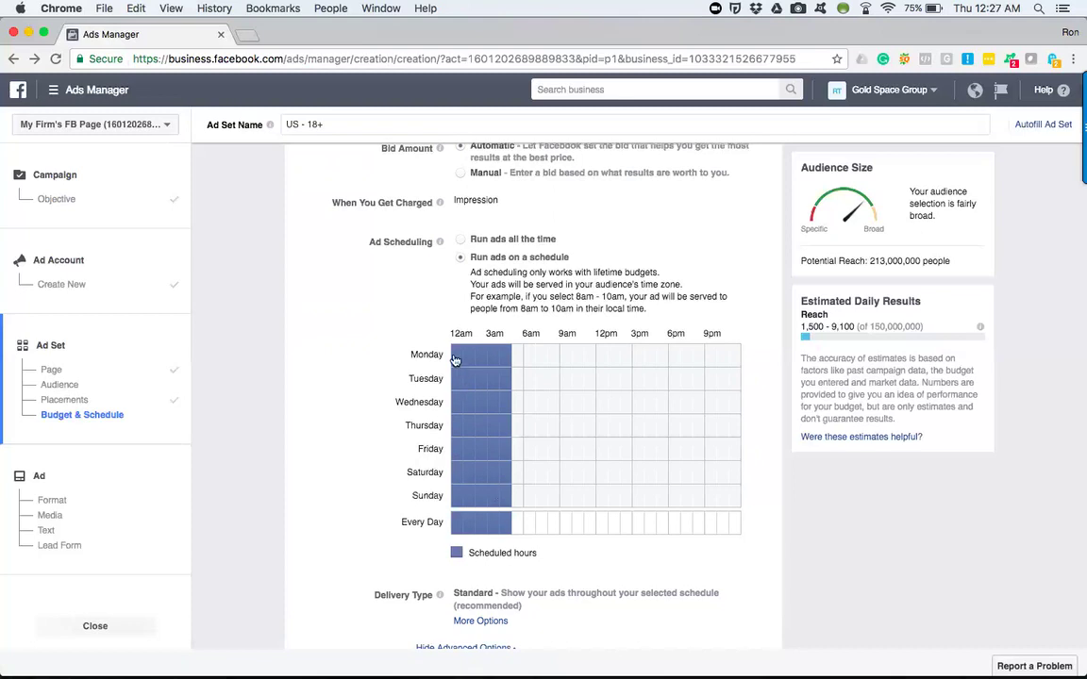
{"action": "left_click_drag", "start_coordinate": [485, 357], "coordinate": [504, 493]}
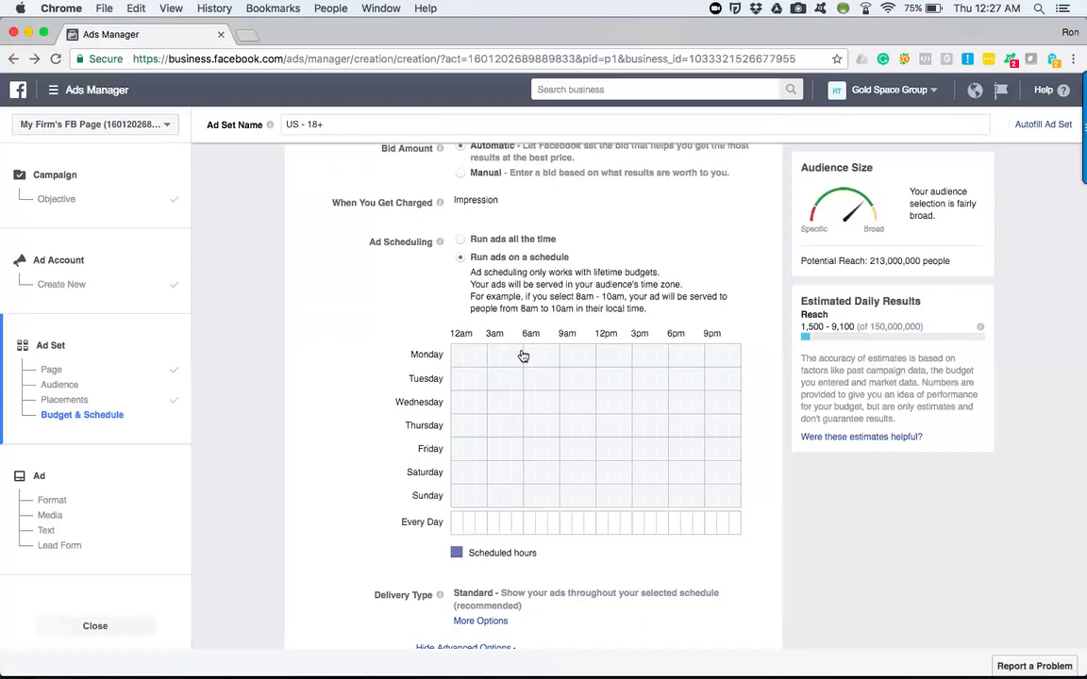
{"action": "mouse_move", "coordinate": [515, 358]}
{"action": "left_mouse_down"}
{"action": "mouse_move", "coordinate": [728, 357]}
{"action": "mouse_move", "coordinate": [731, 522]}
{"action": "left_mouse_up"}
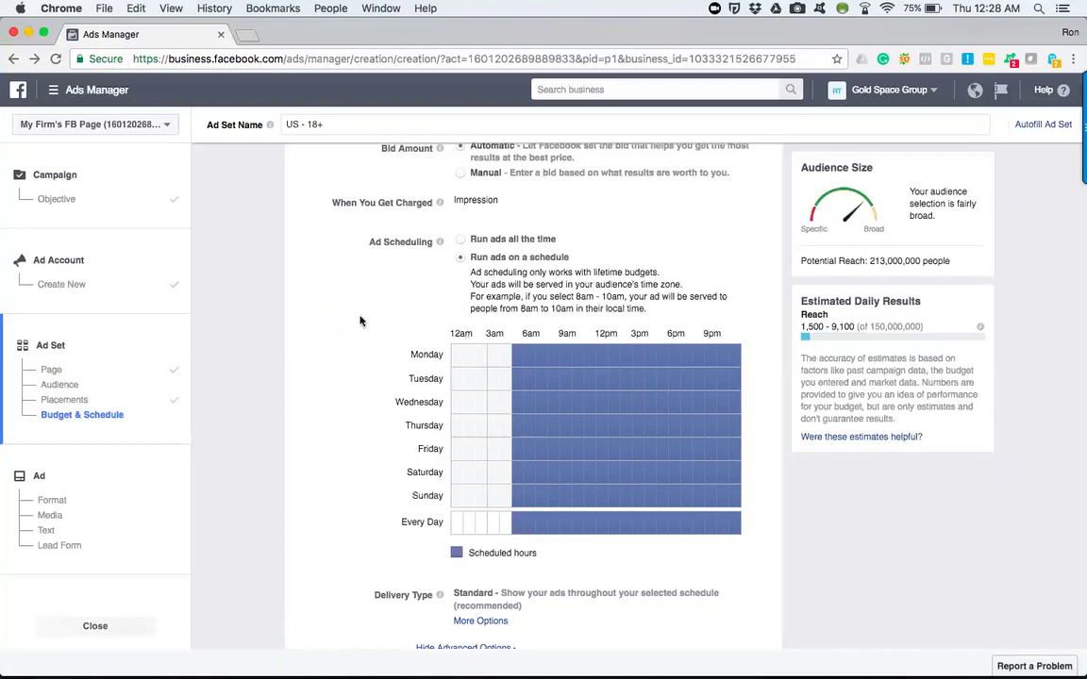
Unschedule every remaining hour so the weekly grid is completely empty
{"action": "scroll", "coordinate": [361, 319], "scroll_direction": "up", "scroll_amount": 5}
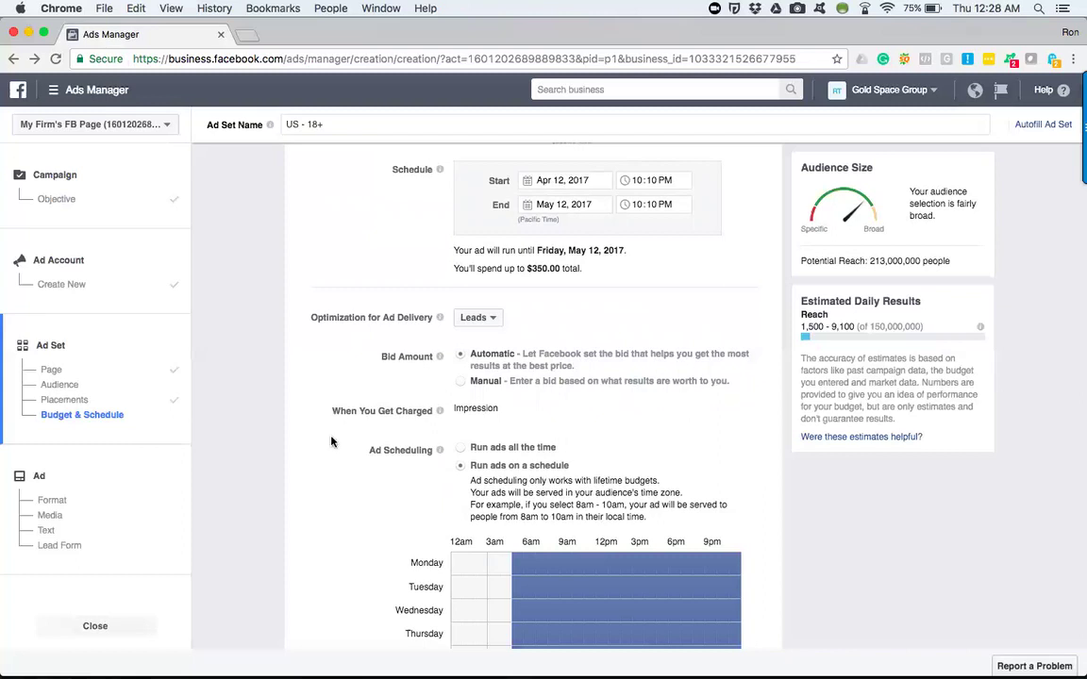
{"action": "scroll", "coordinate": [332, 440], "scroll_direction": "down", "scroll_amount": 3}
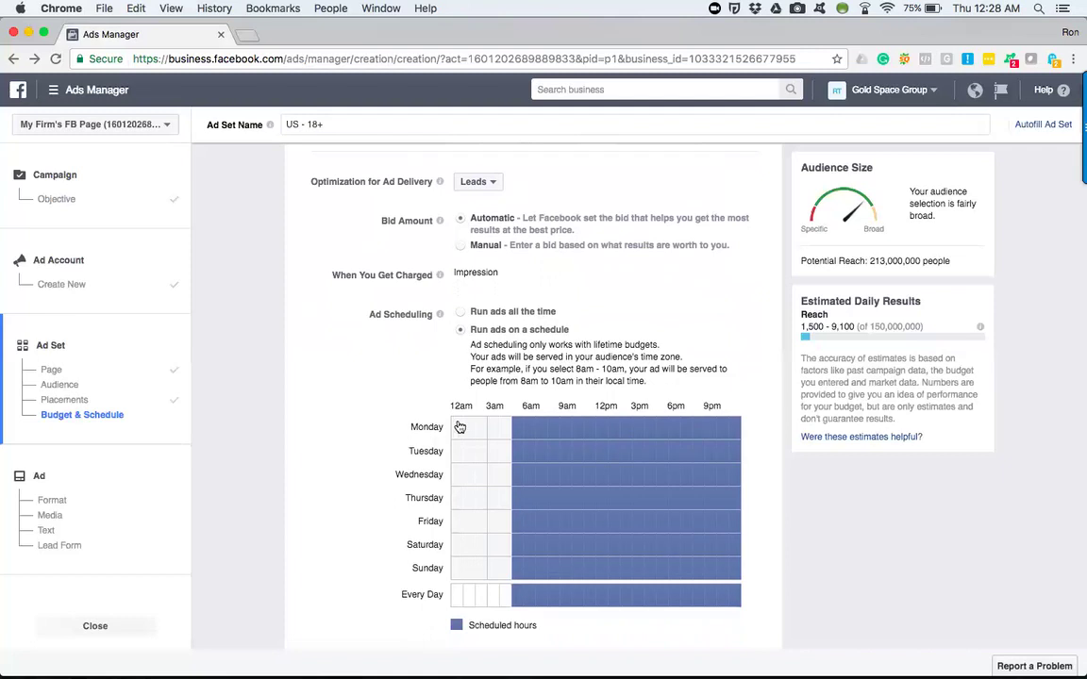
{"action": "mouse_move", "coordinate": [459, 427]}
{"action": "left_mouse_down"}
{"action": "mouse_move", "coordinate": [511, 519]}
{"action": "mouse_move", "coordinate": [506, 426]}
{"action": "mouse_move", "coordinate": [464, 426]}
{"action": "left_mouse_up"}
{"action": "mouse_move", "coordinate": [518, 428]}
{"action": "left_mouse_down"}
{"action": "mouse_move", "coordinate": [741, 426]}
{"action": "mouse_move", "coordinate": [739, 582]}
{"action": "left_mouse_up"}
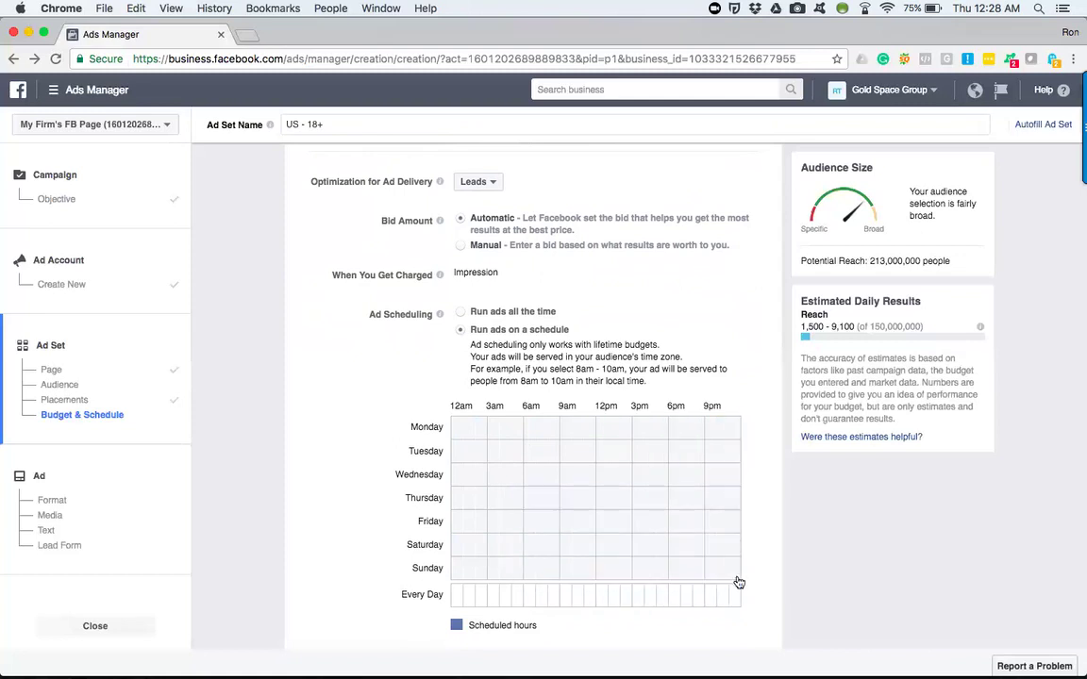
{"action": "scroll", "coordinate": [371, 460], "scroll_direction": "up", "scroll_amount": 2}
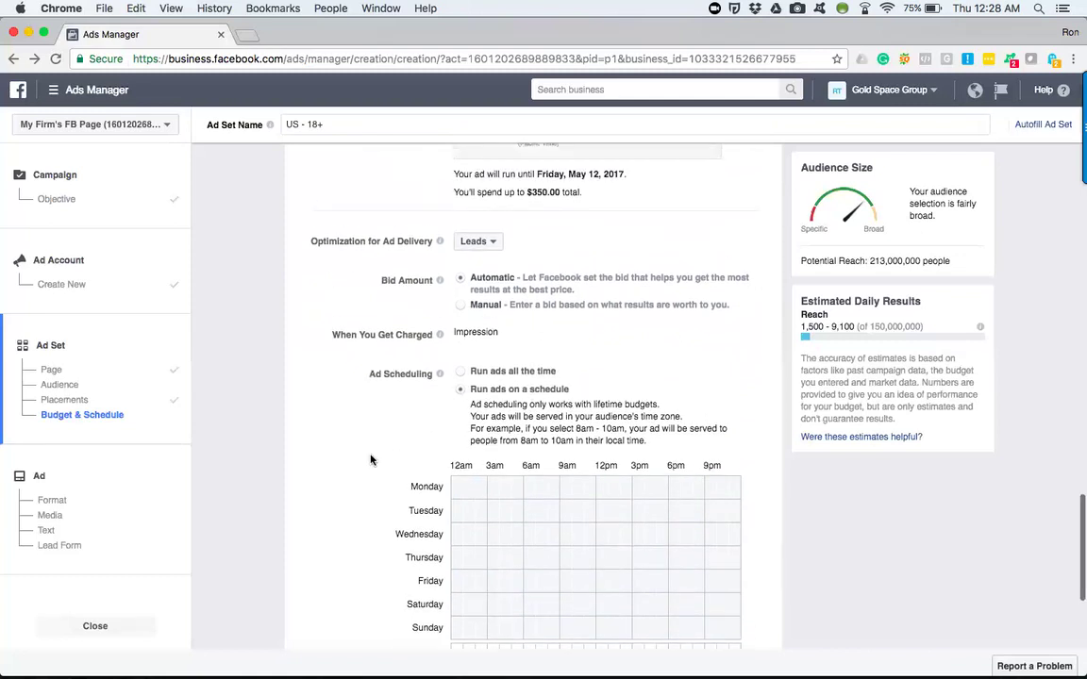
{"action": "scroll", "coordinate": [371, 459], "scroll_direction": "up", "scroll_amount": 1}
Set ads to run all the time and show the Standard and Accelerated delivery options
{"action": "left_click", "coordinate": [460, 395]}
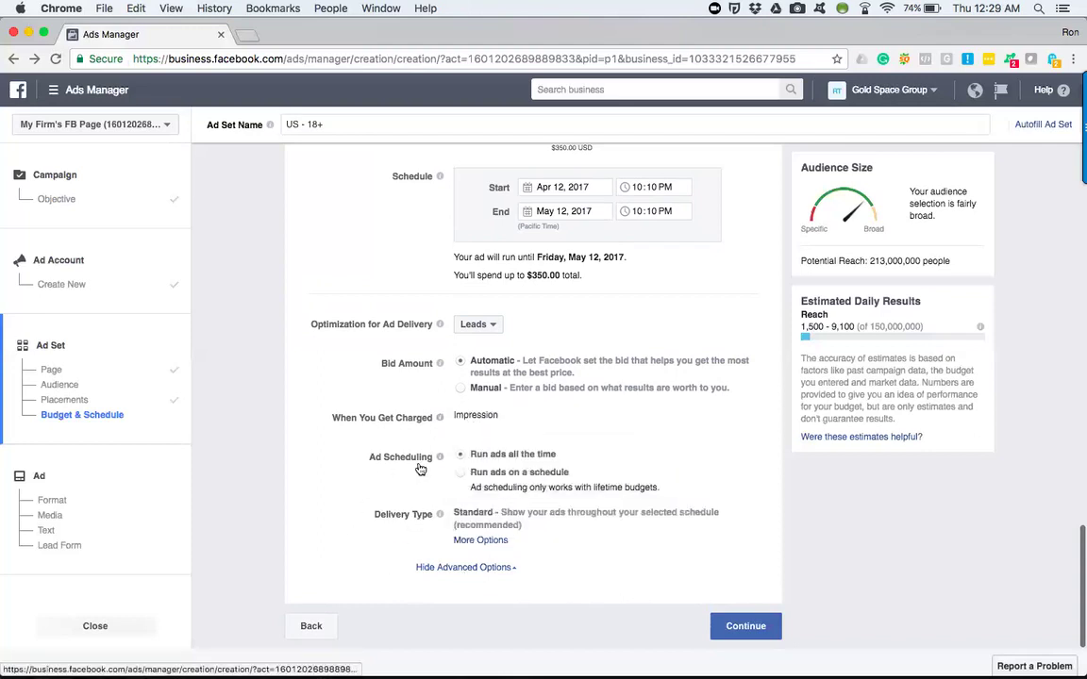
{"action": "left_click", "coordinate": [485, 540]}
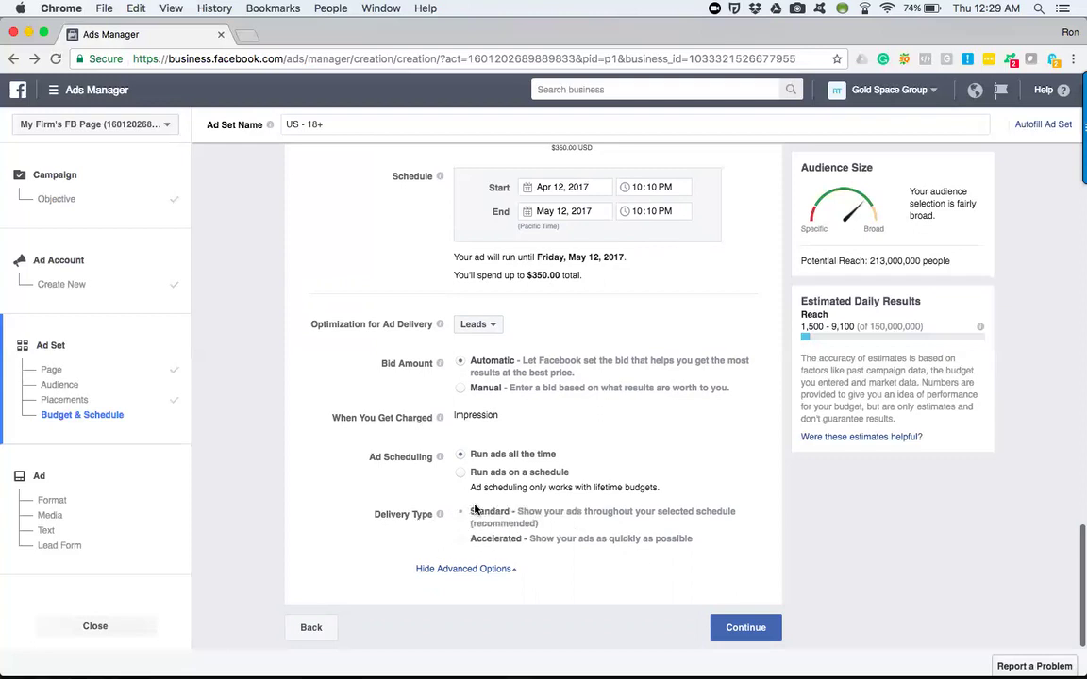
{"action": "scroll", "coordinate": [321, 492], "scroll_direction": "up", "scroll_amount": 5}
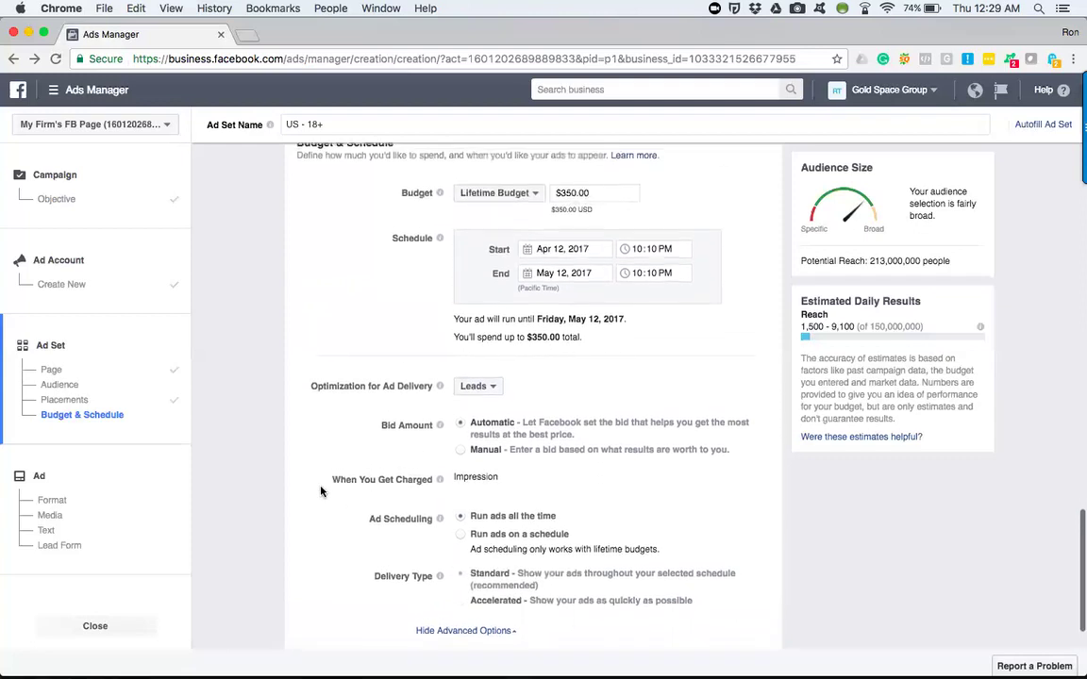
{"action": "scroll", "coordinate": [320, 492], "scroll_direction": "down", "scroll_amount": 1}
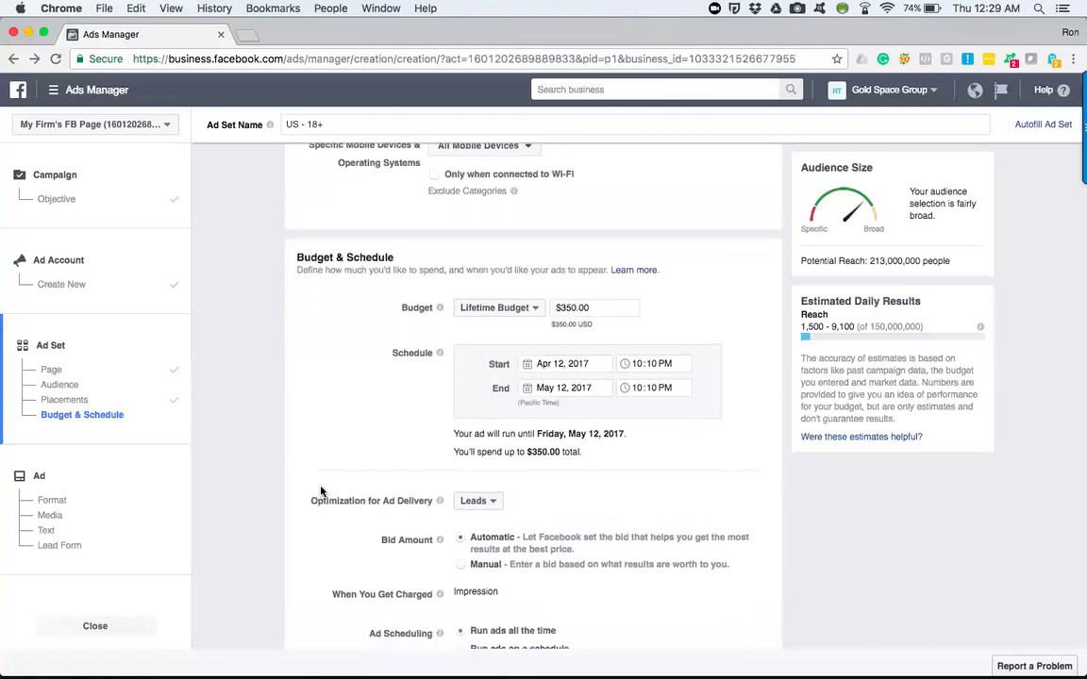
{"action": "scroll", "coordinate": [320, 492], "scroll_direction": "down", "scroll_amount": 2}
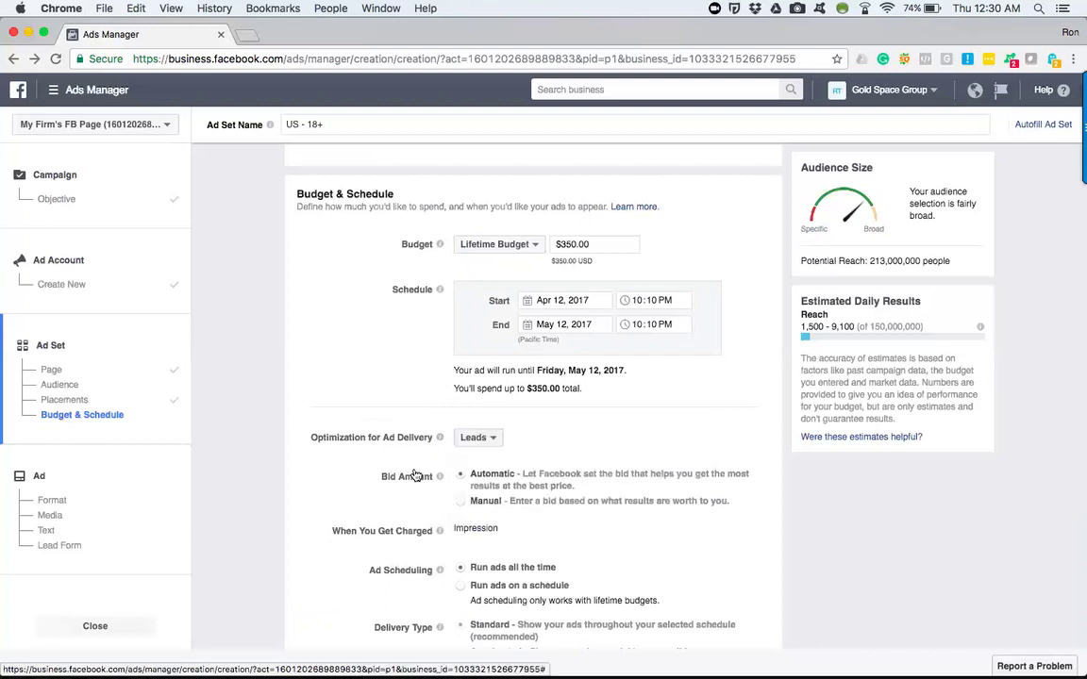
{"action": "left_click", "coordinate": [490, 439]}
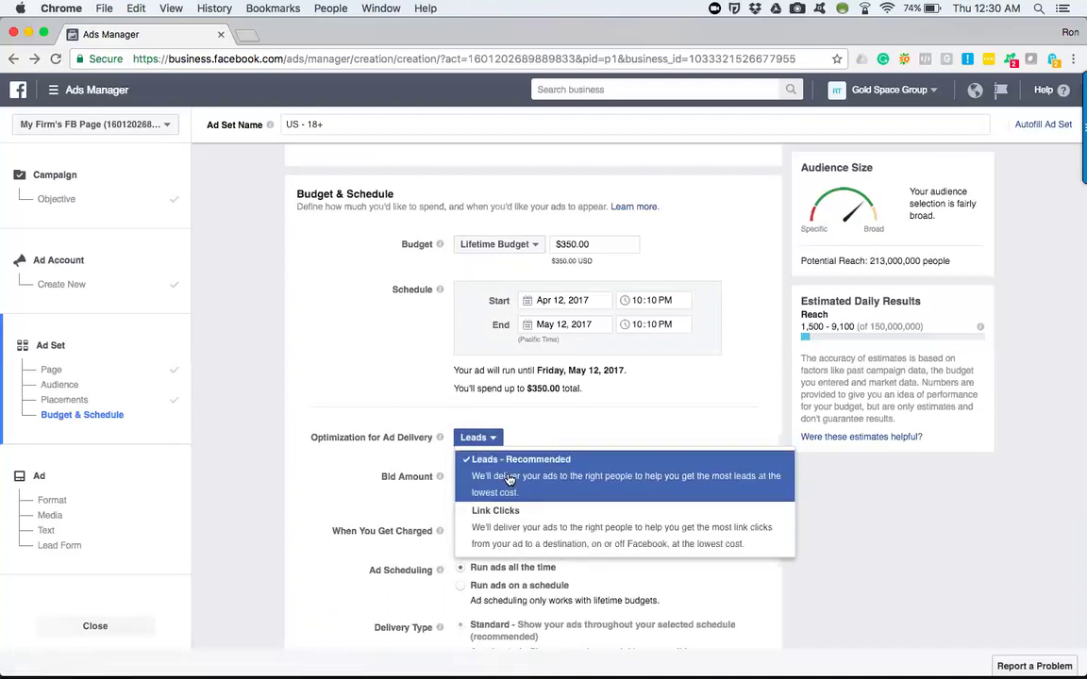
{"action": "left_click", "coordinate": [495, 479]}
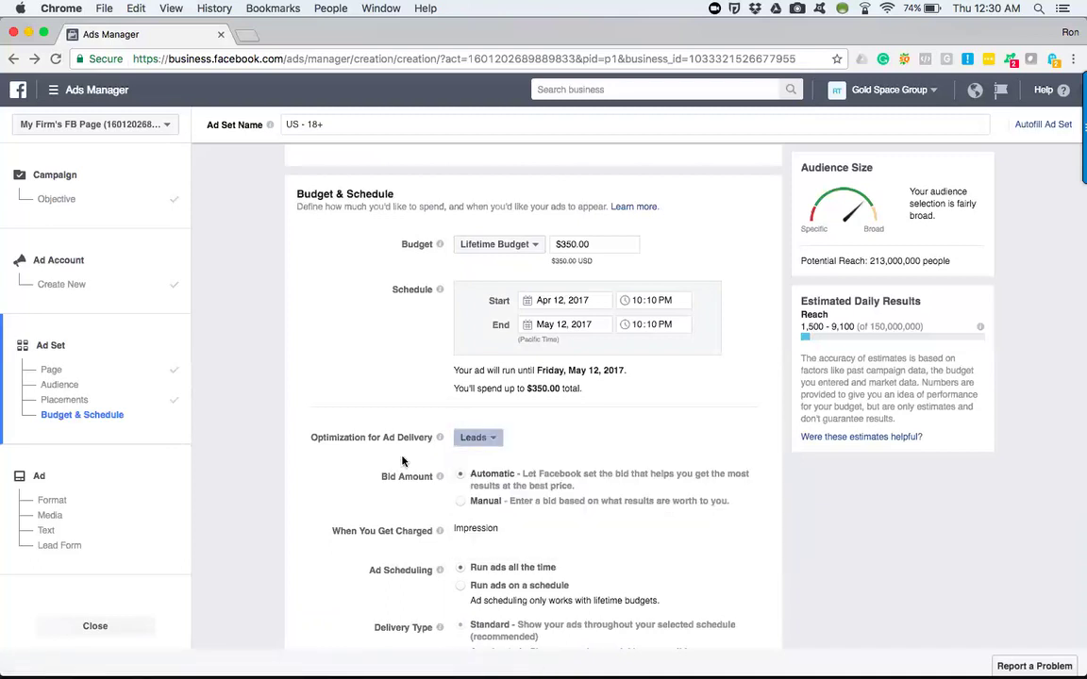
{"action": "scroll", "coordinate": [349, 500], "scroll_direction": "down", "scroll_amount": 1}
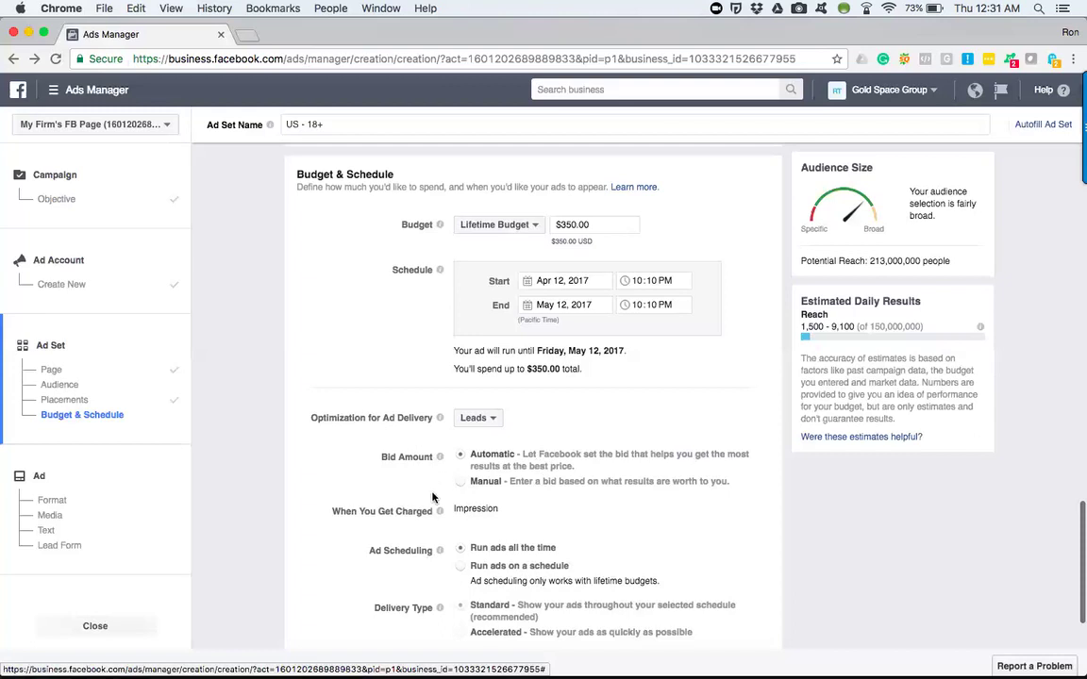
Select Manual bidding with a $2.20 bid per result
{"action": "left_click", "coordinate": [462, 484]}
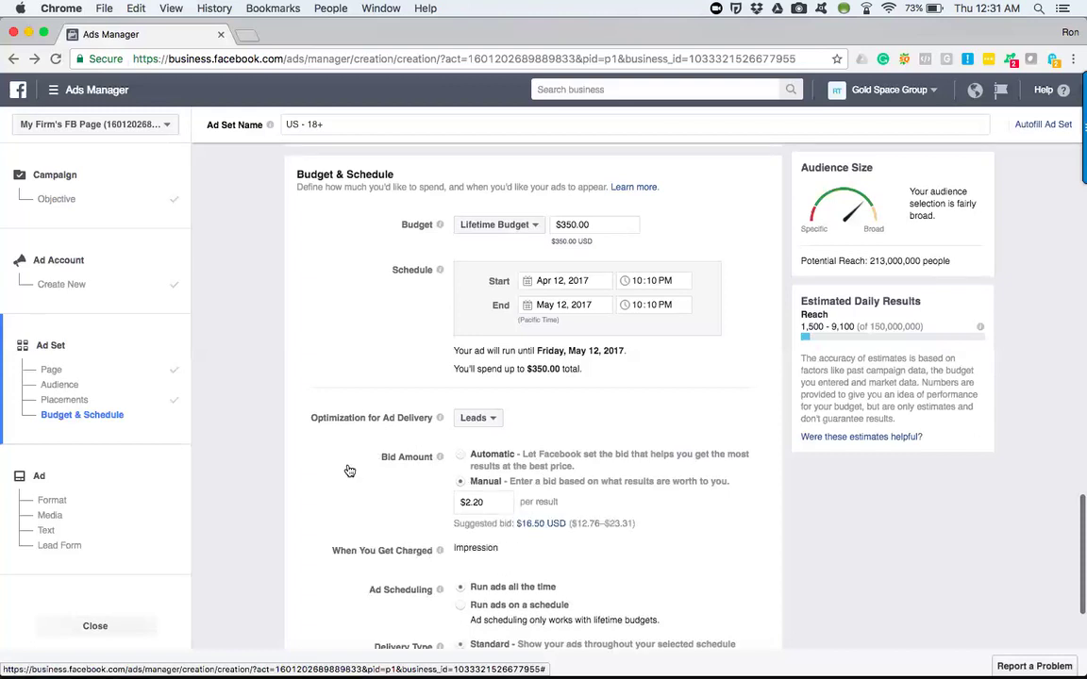
{"action": "scroll", "coordinate": [349, 471], "scroll_direction": "down", "scroll_amount": 1}
{"action": "scroll", "coordinate": [349, 471], "scroll_direction": "down", "scroll_amount": 1}
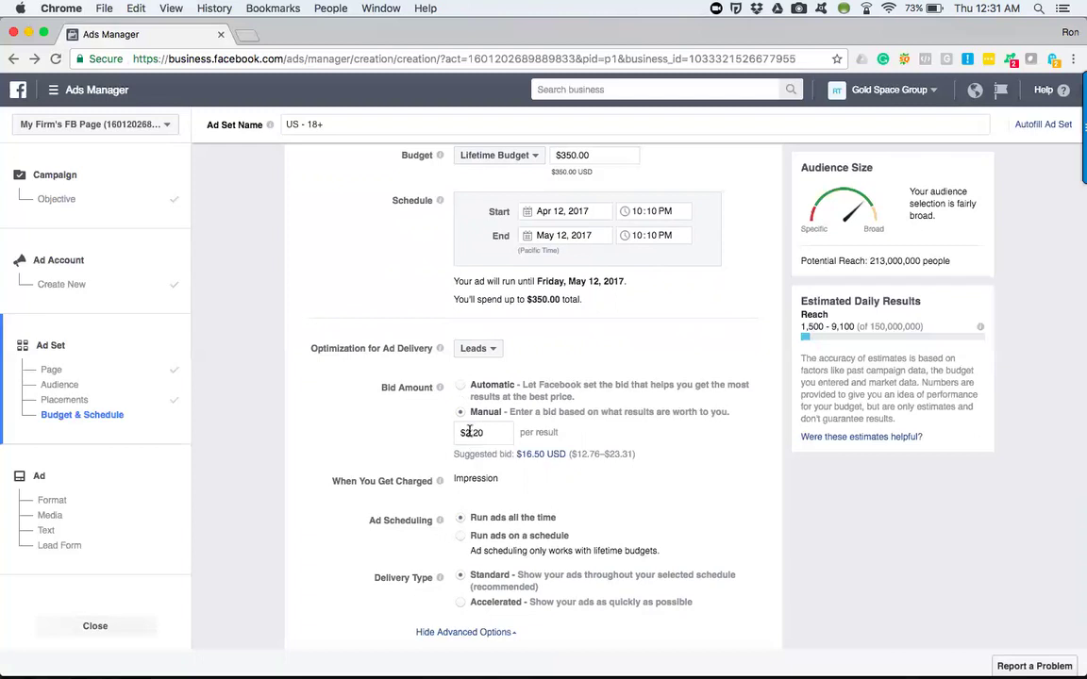
Set Bid Amount back to Automatic, dropping the $2.20 manual bid
{"action": "left_click", "coordinate": [461, 386]}
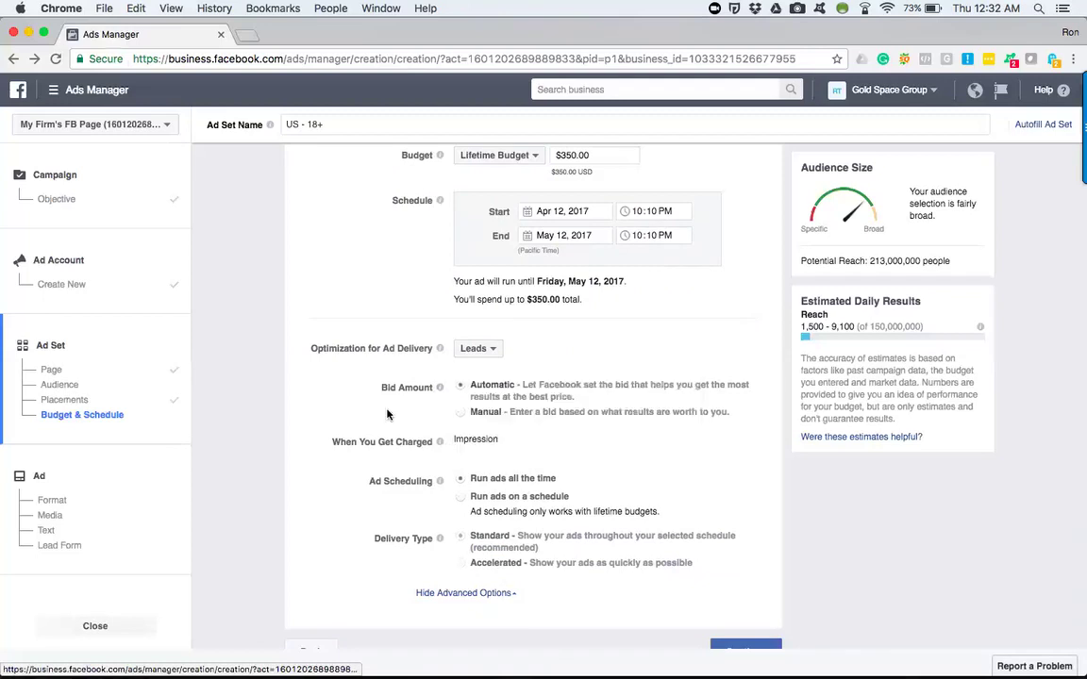
{"action": "scroll", "coordinate": [355, 419], "scroll_direction": "down", "scroll_amount": 1}
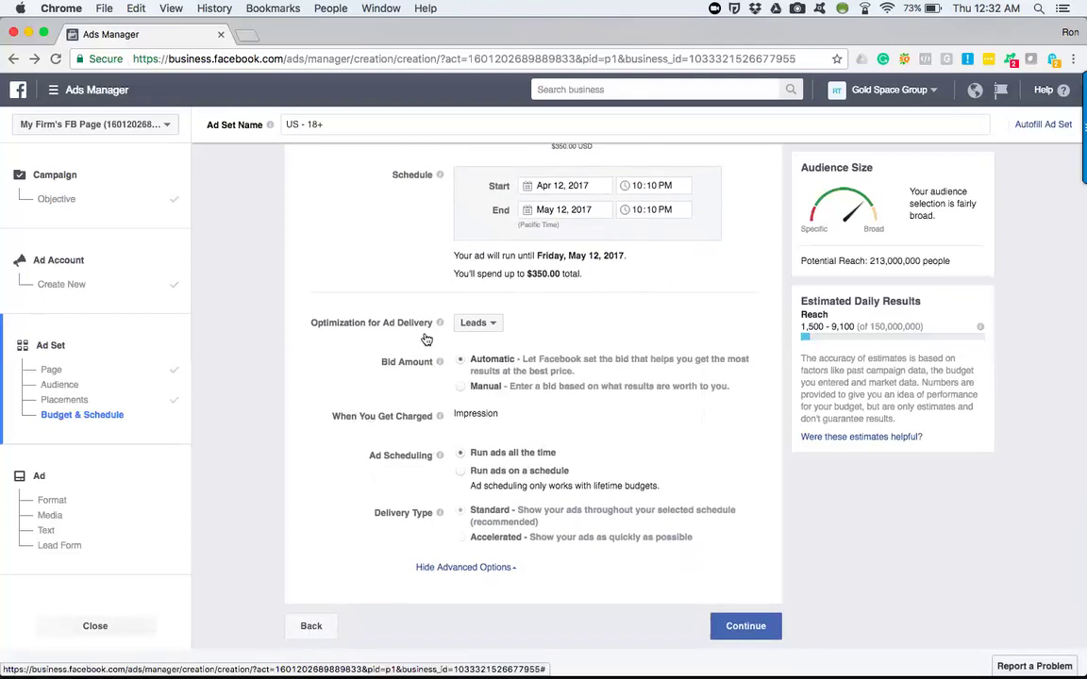
{"action": "scroll", "coordinate": [417, 357], "scroll_direction": "up", "scroll_amount": 5}
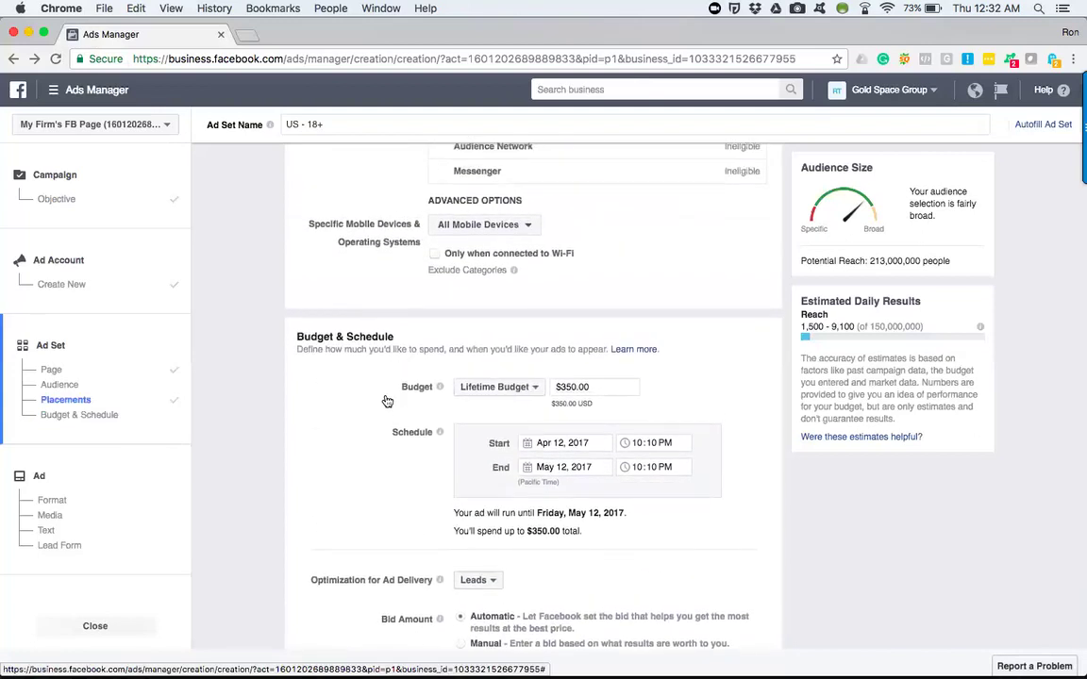